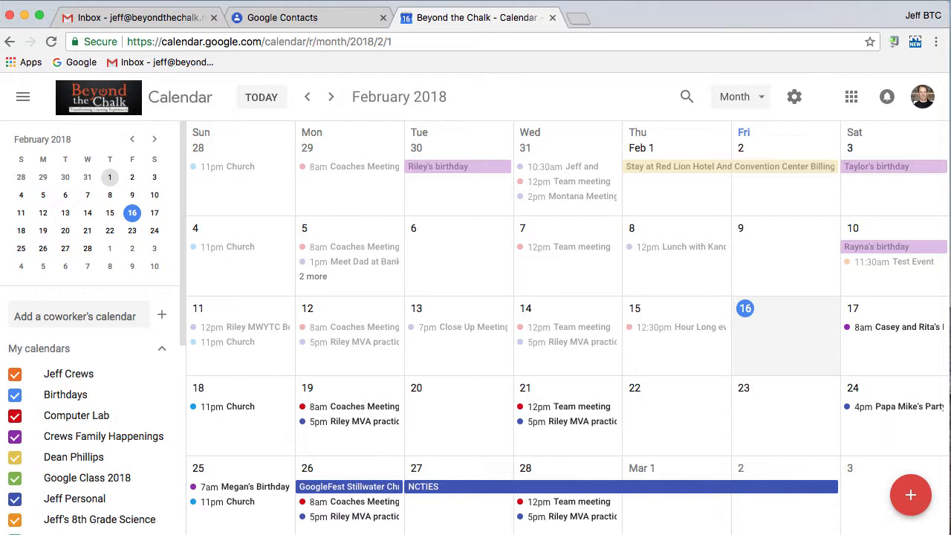
- Create an event on February 20, 2018 with full event options and title it "Group Meet"
click(436, 418)
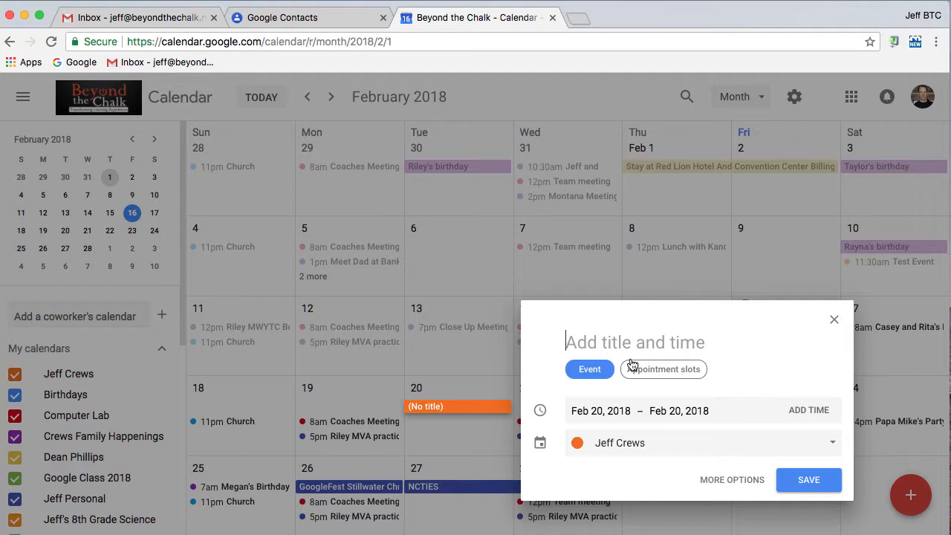
click(734, 480)
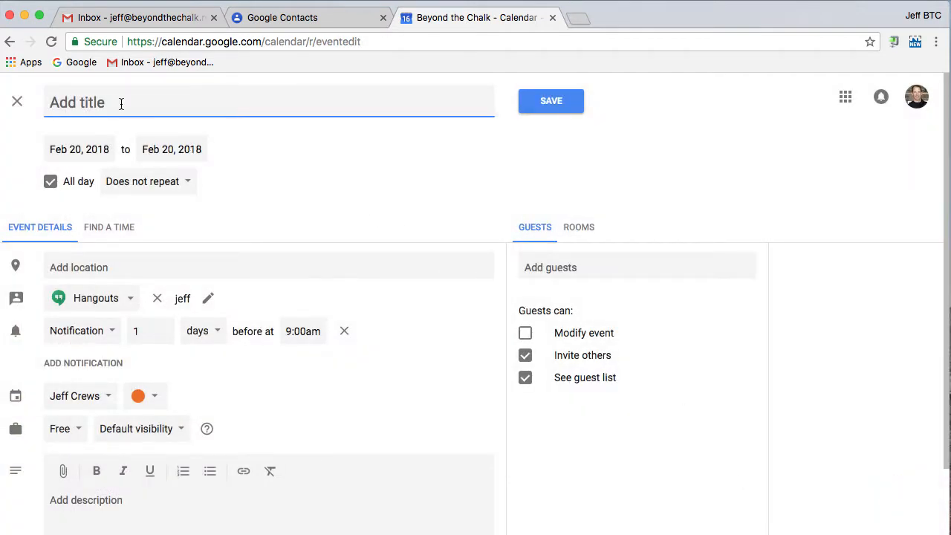
text(Group Meet)
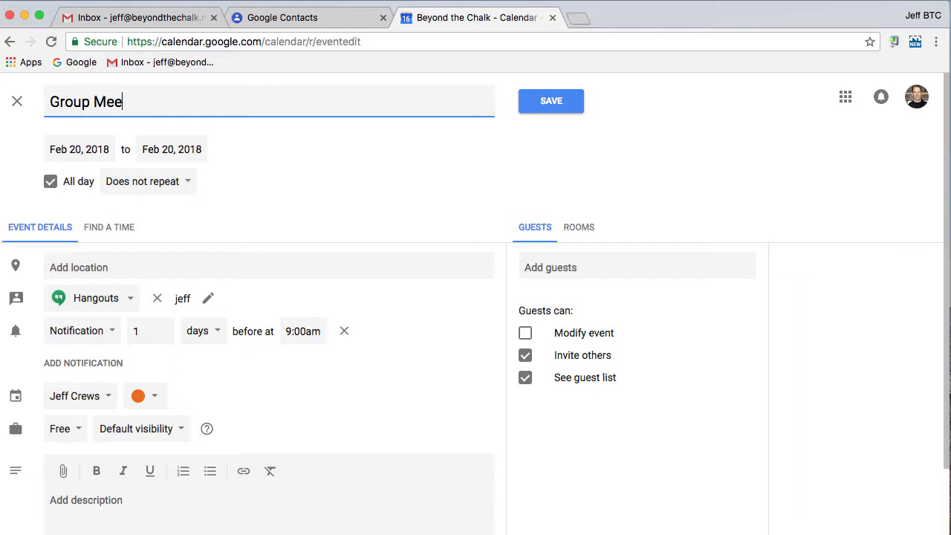
- Make the event a timed one instead of all-day, running from 3:30pm to 5:00pm
click(50, 183)
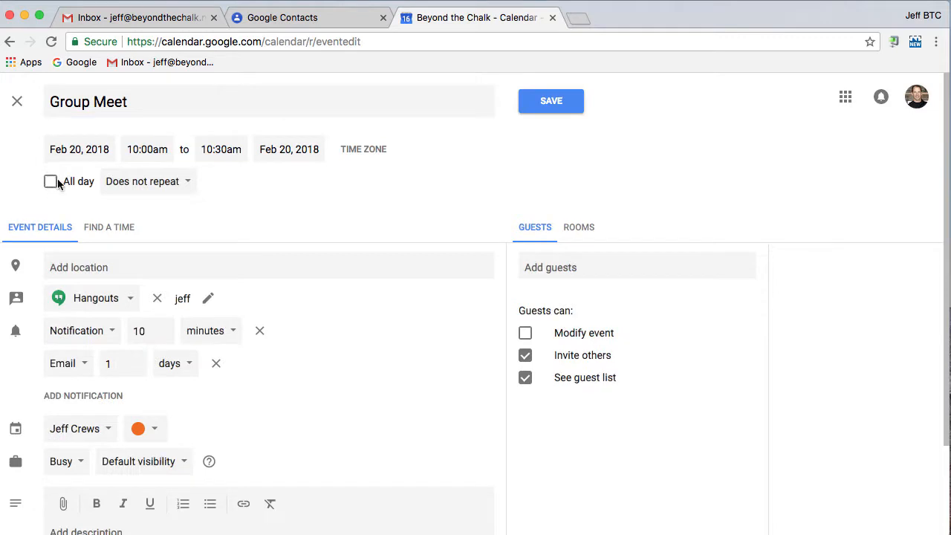
click(164, 156)
scroll(176, 223, down, 5)
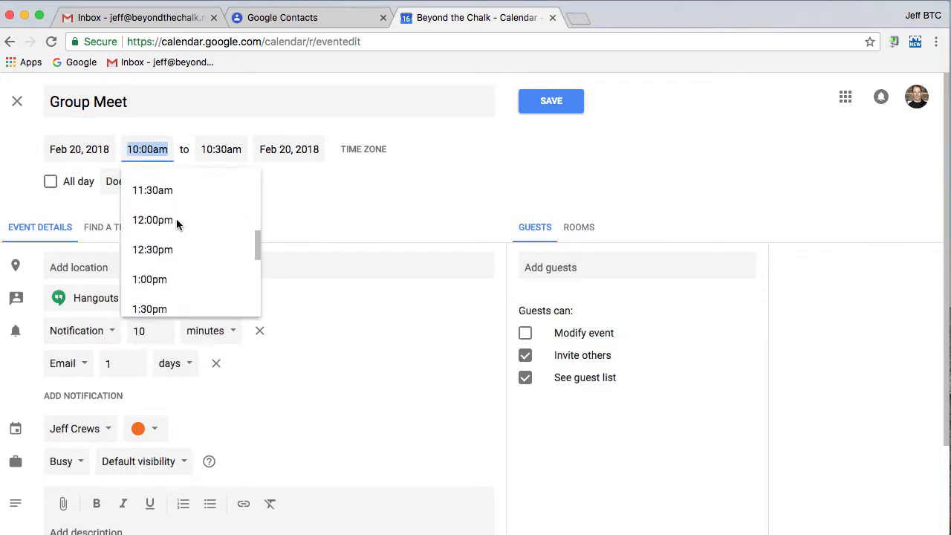
scroll(177, 223, down, 3)
click(171, 276)
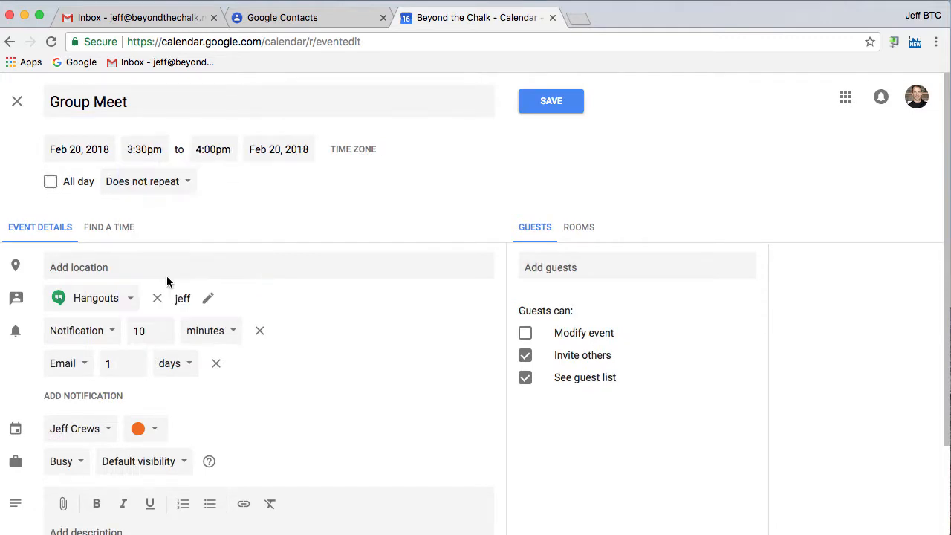
click(212, 150)
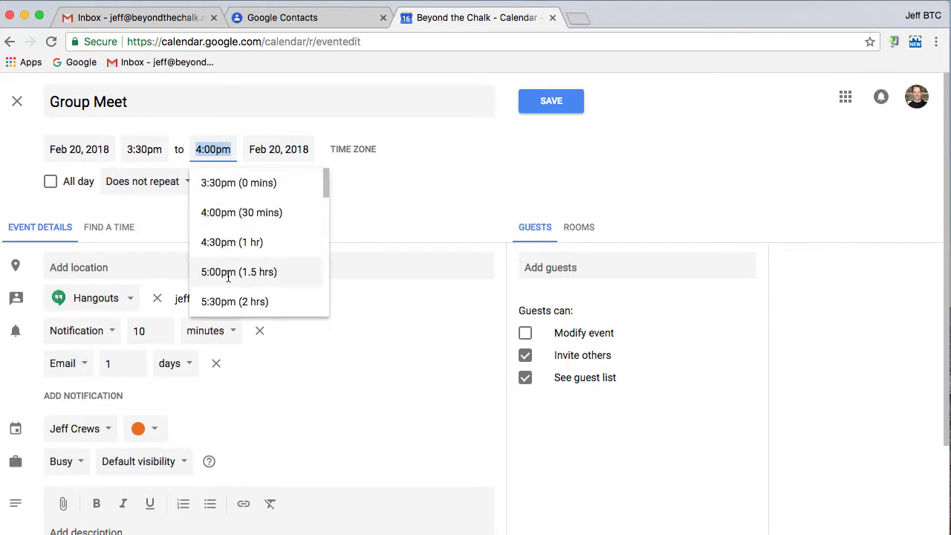
click(223, 273)
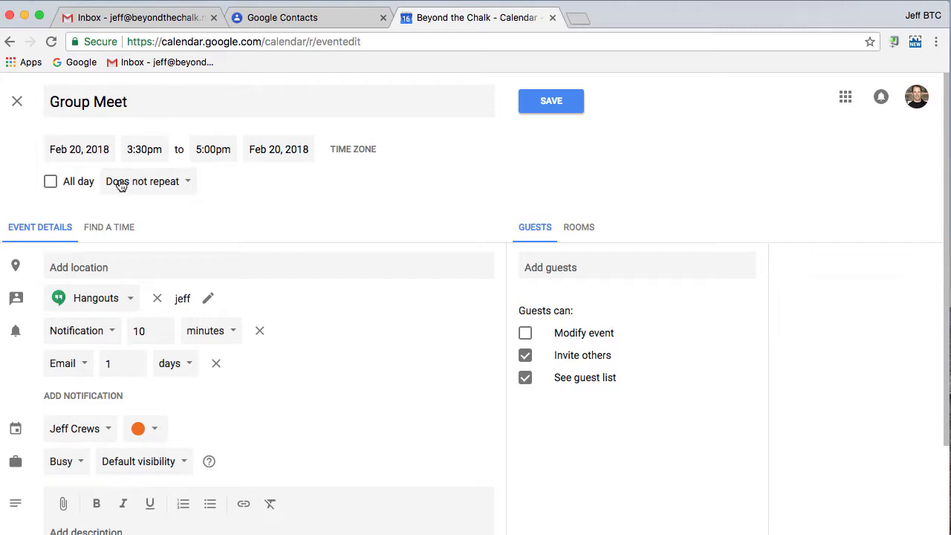
- Set the event location to the organizer's room and check the available conferencing options
click(258, 266)
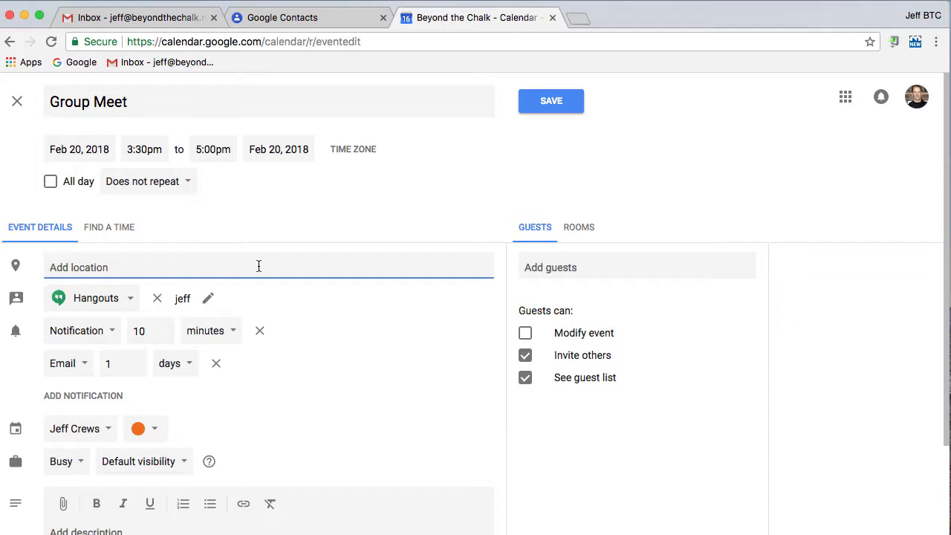
text(Jeff)
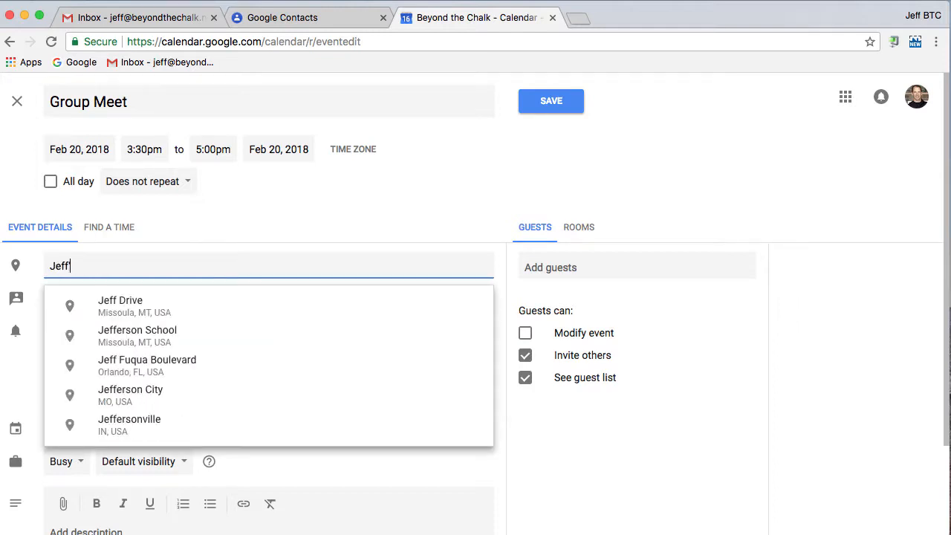
text('s Room)
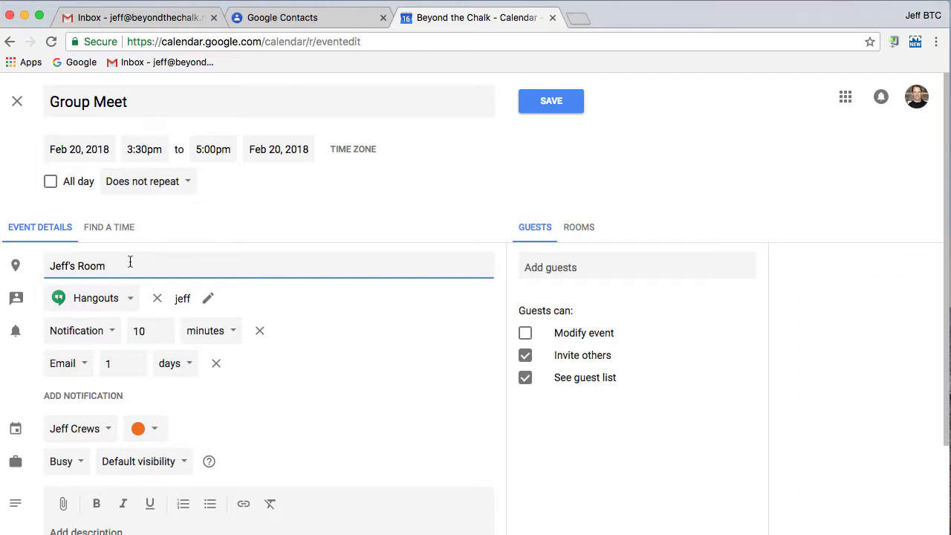
click(130, 302)
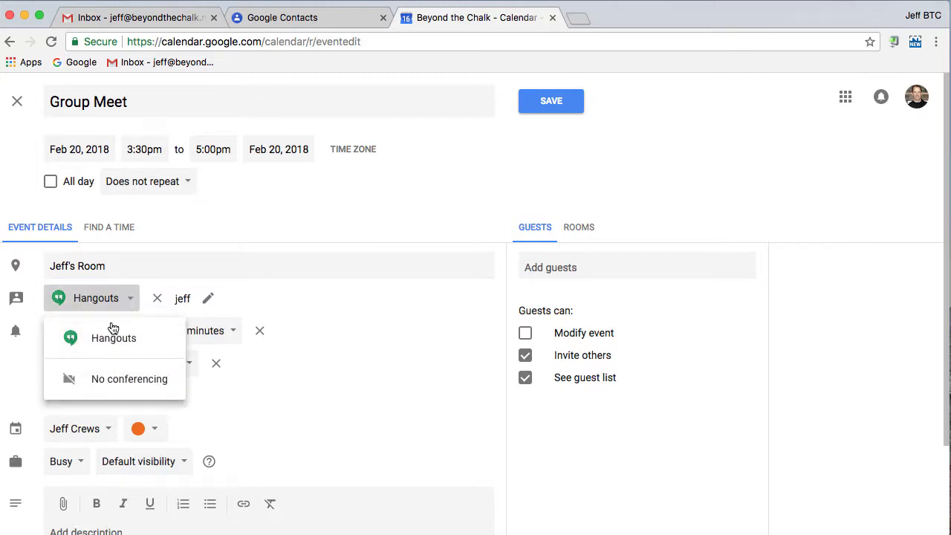
click(377, 312)
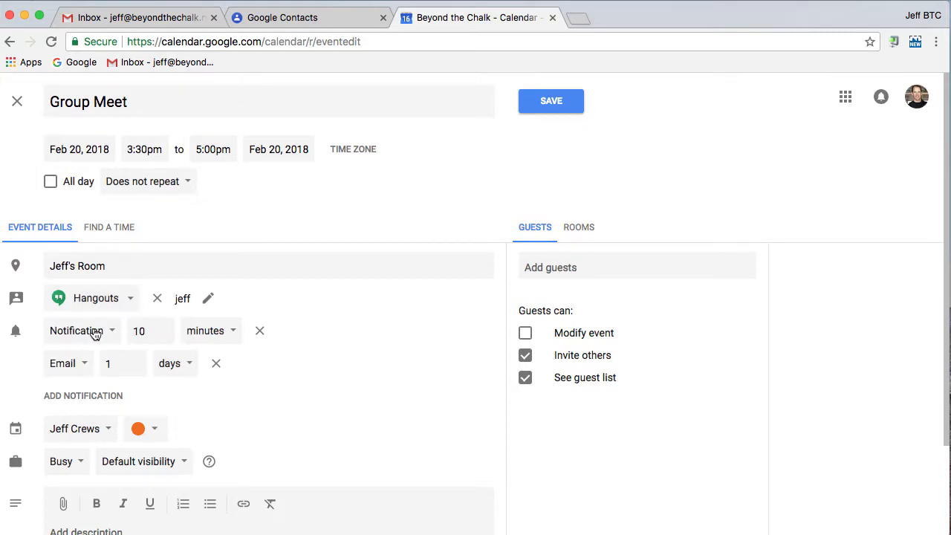
- Assign the event to the organizer's 8th Grade Science calendar and add the description "Talk about end of year!"
click(101, 434)
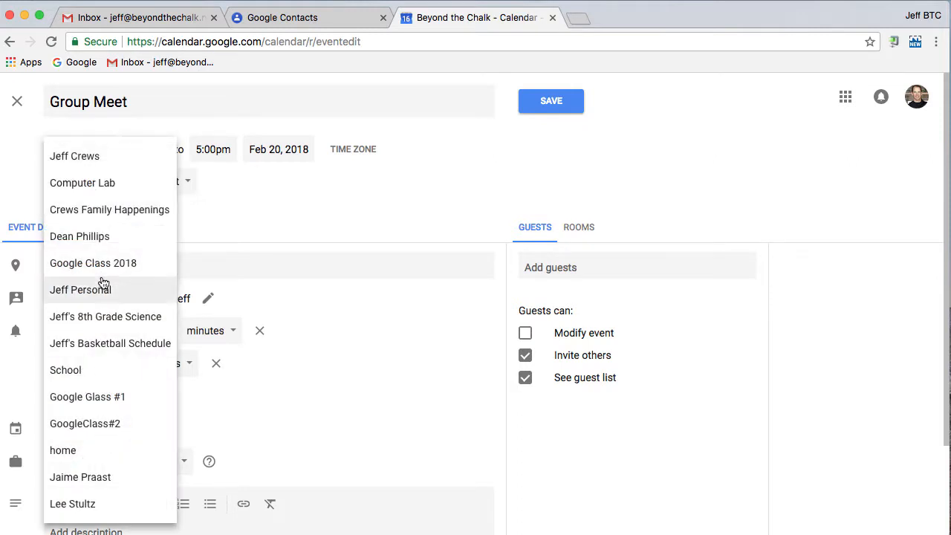
click(124, 318)
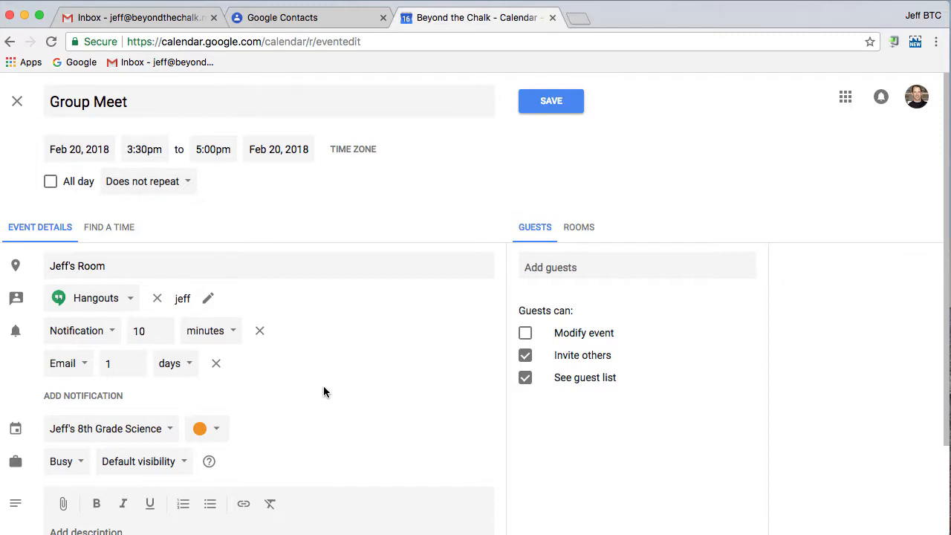
scroll(324, 393, down, 3)
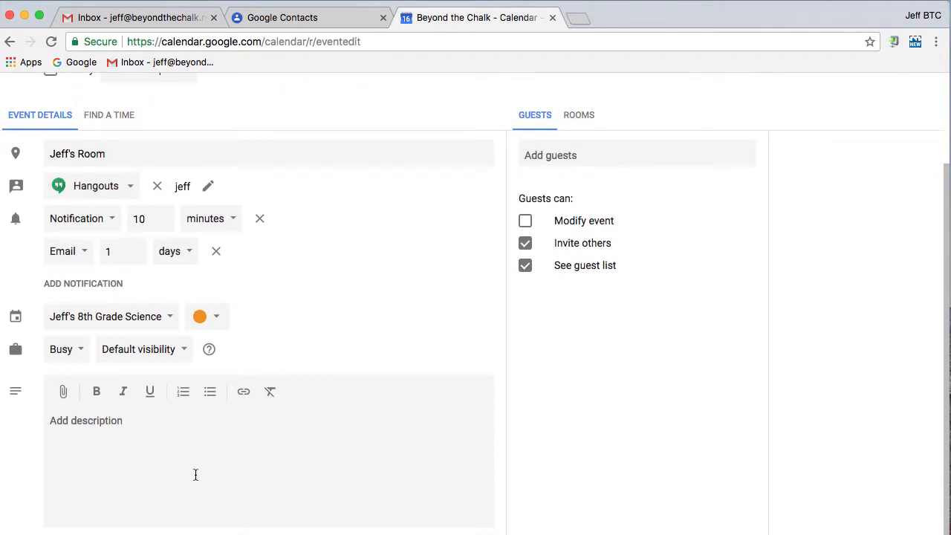
click(195, 475)
text(Talk about )
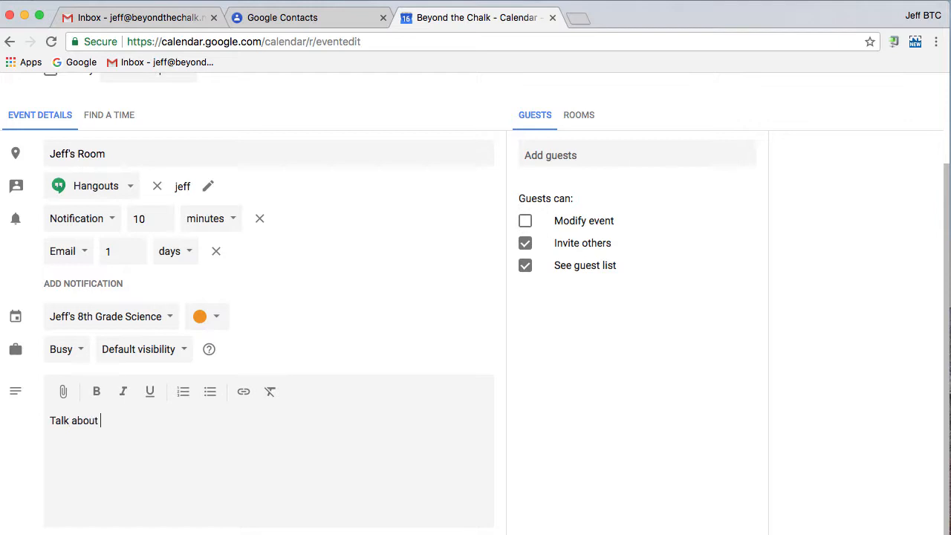
text(end of year!)
- Add the first suggested contact and Student 4 as guests of the event
scroll(248, 289, up, 3)
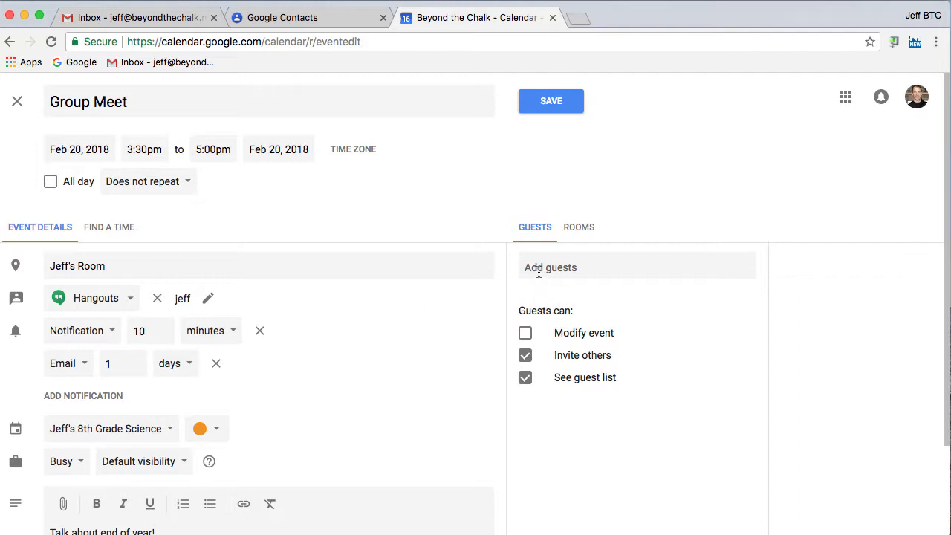
click(538, 269)
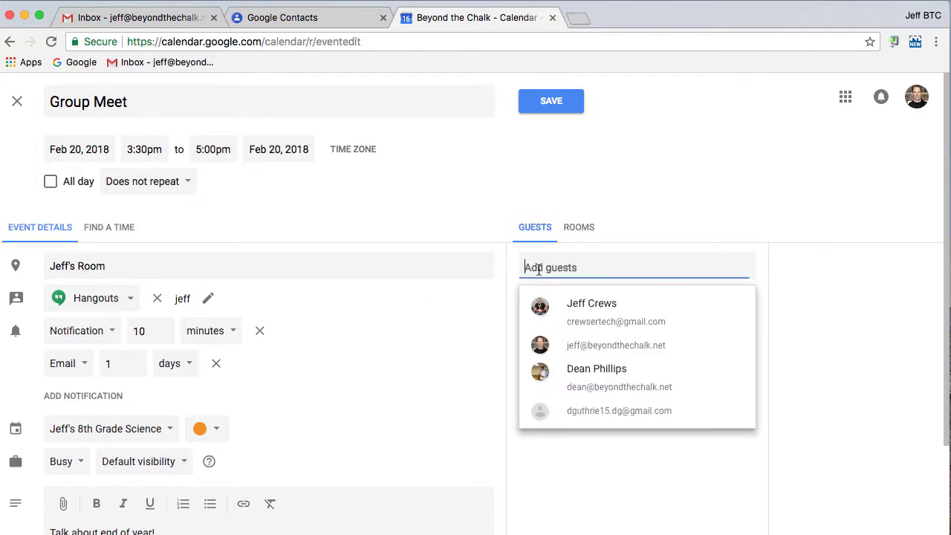
click(582, 315)
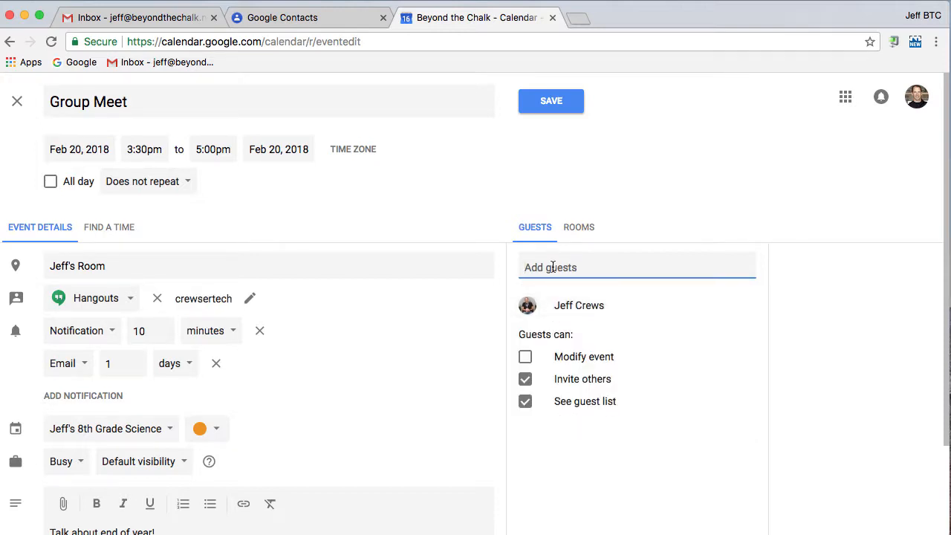
text(student)
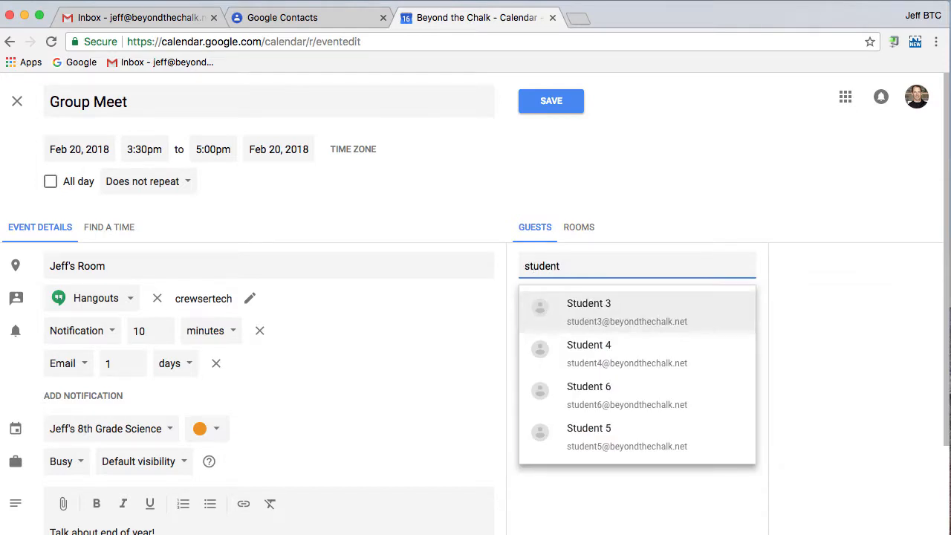
click(594, 355)
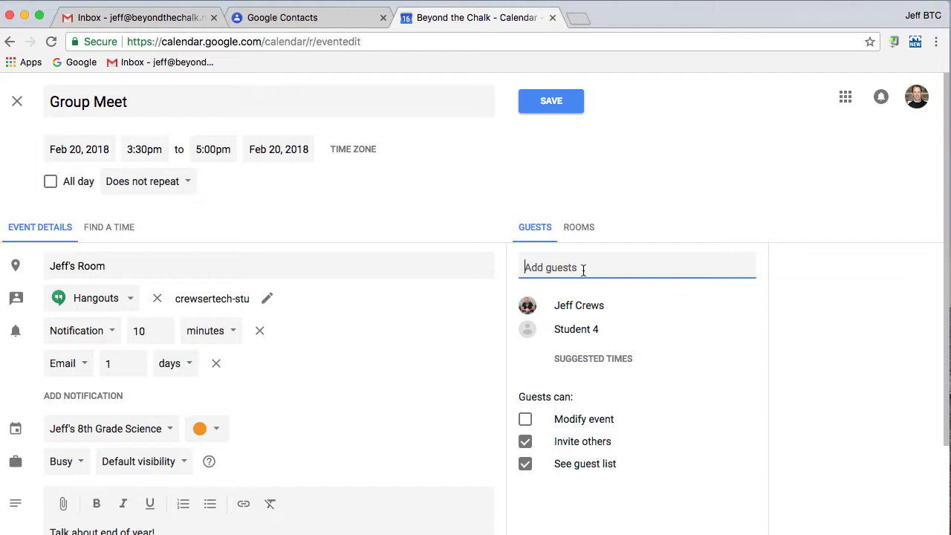
- Invite all members of the Students contact group to the event
text(s)
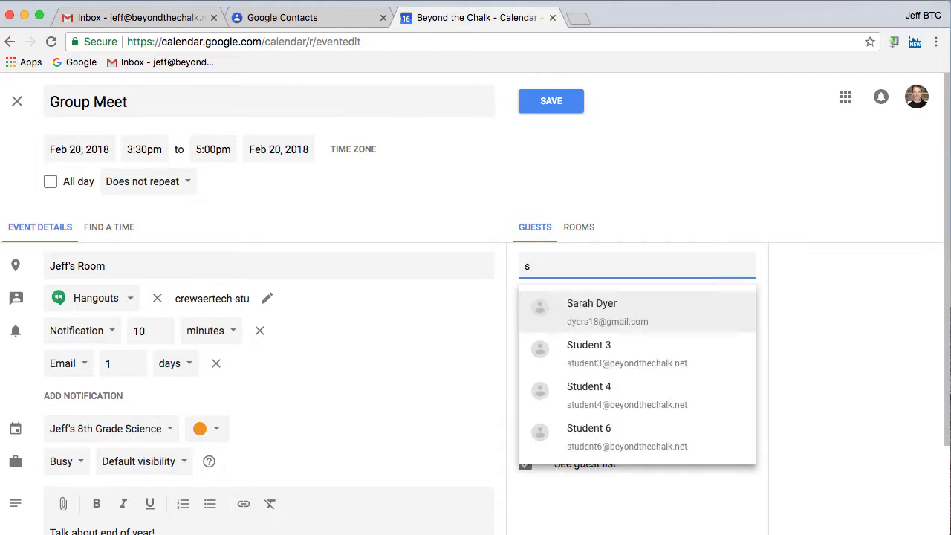
text(tudents)
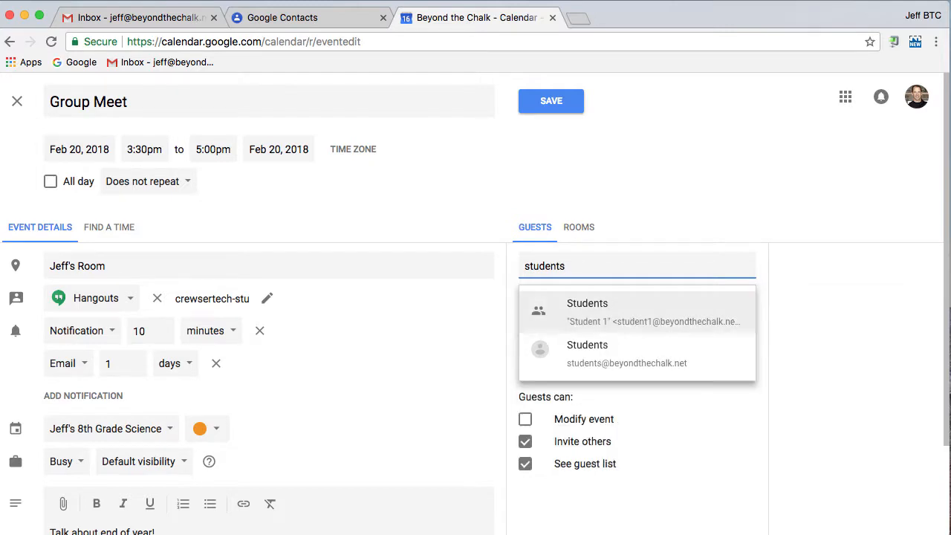
click(602, 311)
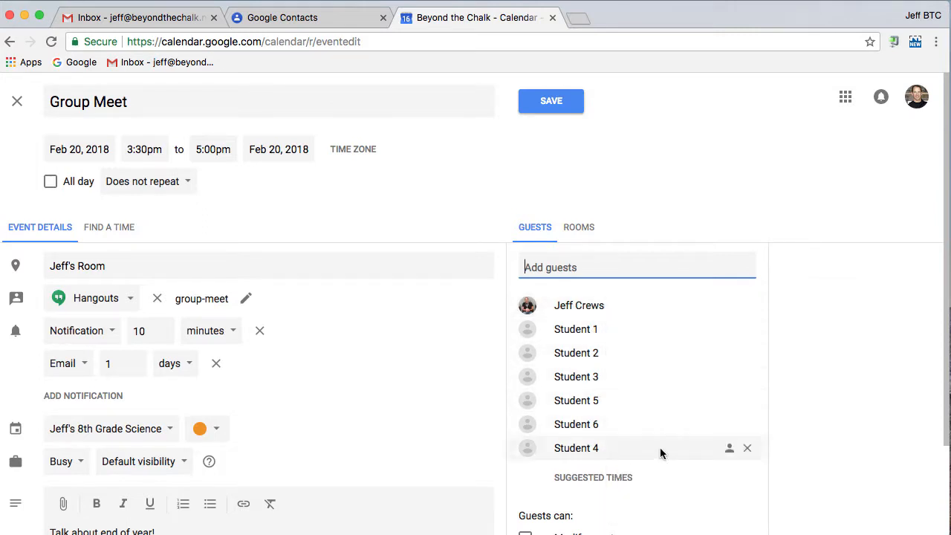
- Allow guests to modify the event and save it, sending invitations to the guests
scroll(860, 321, down, 2)
scroll(654, 353, down, 3)
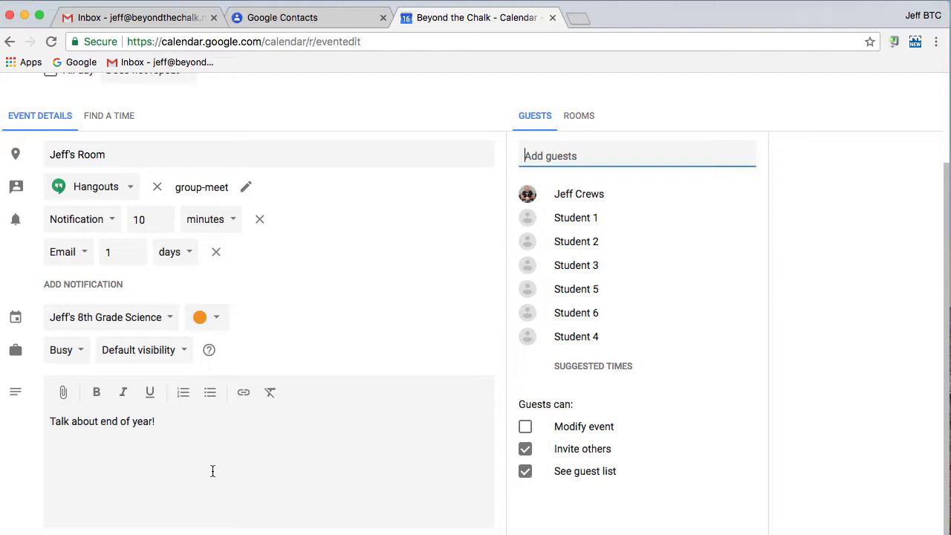
click(528, 433)
scroll(624, 413, up, 3)
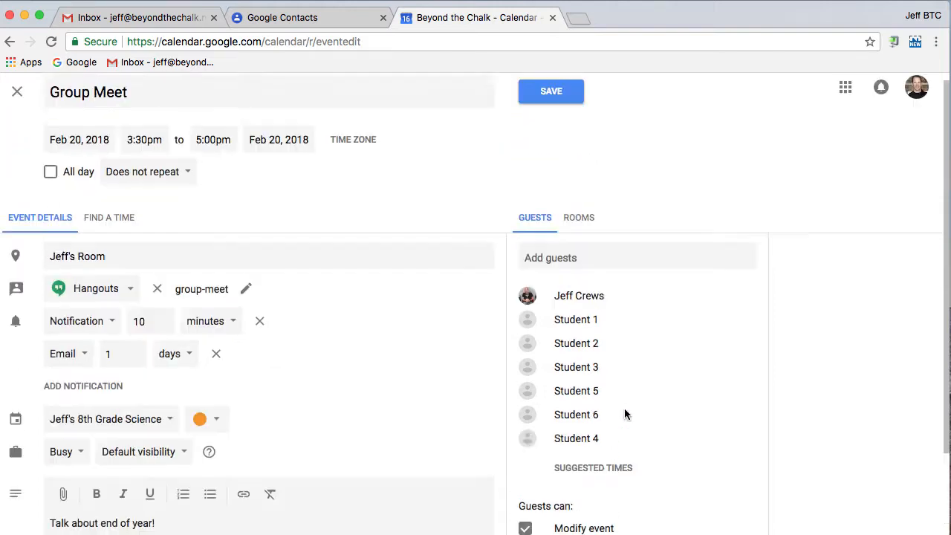
click(552, 105)
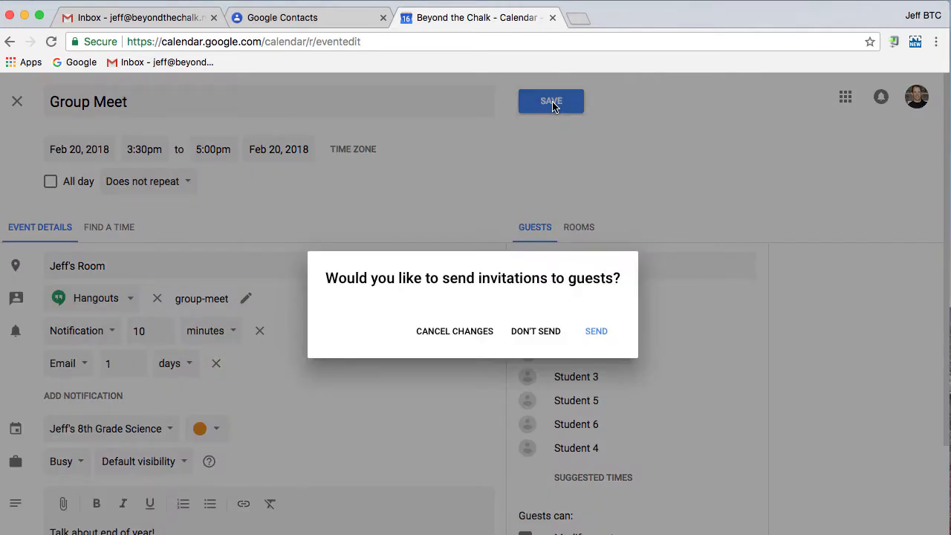
click(595, 336)
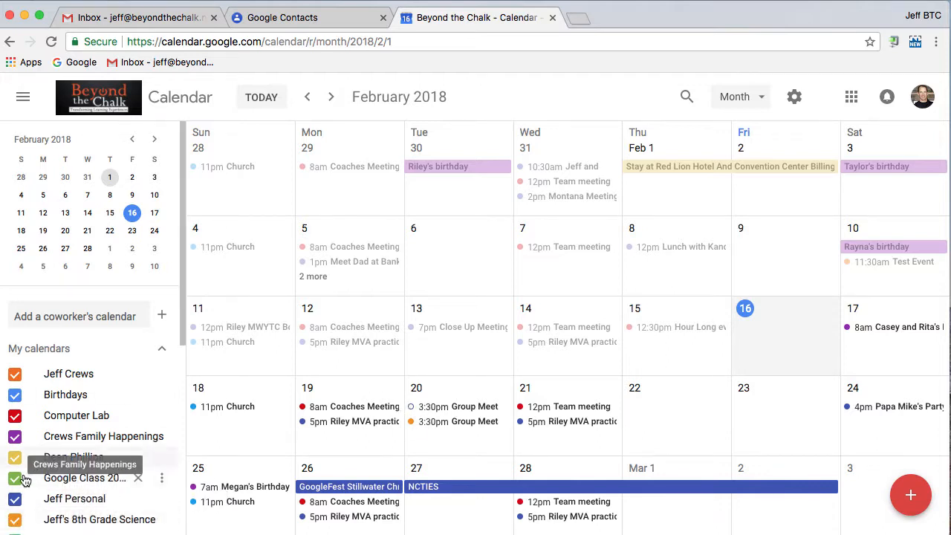
- Hide the organizer's personal calendar and show it again
click(15, 501)
click(15, 501)
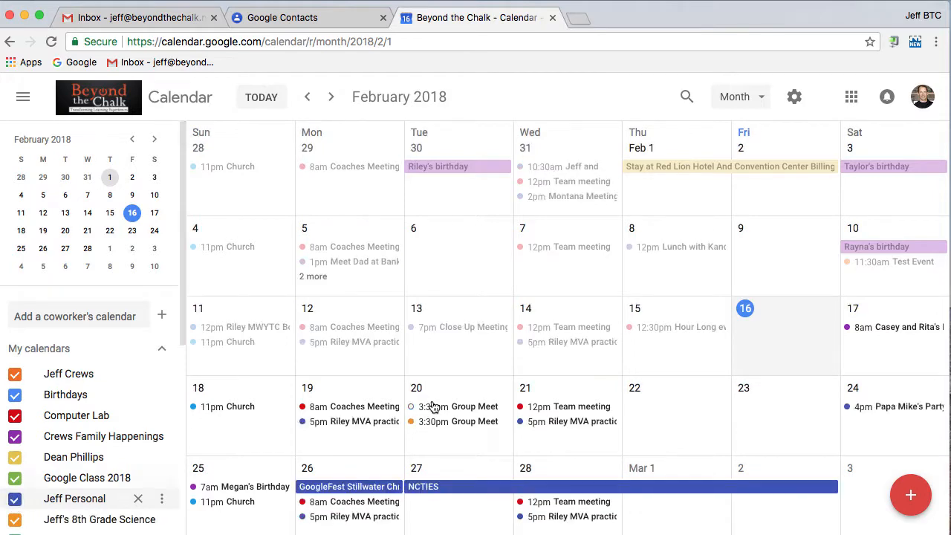
- Switch the calendar to week view and go to the week of February 18–24, 2018
click(756, 99)
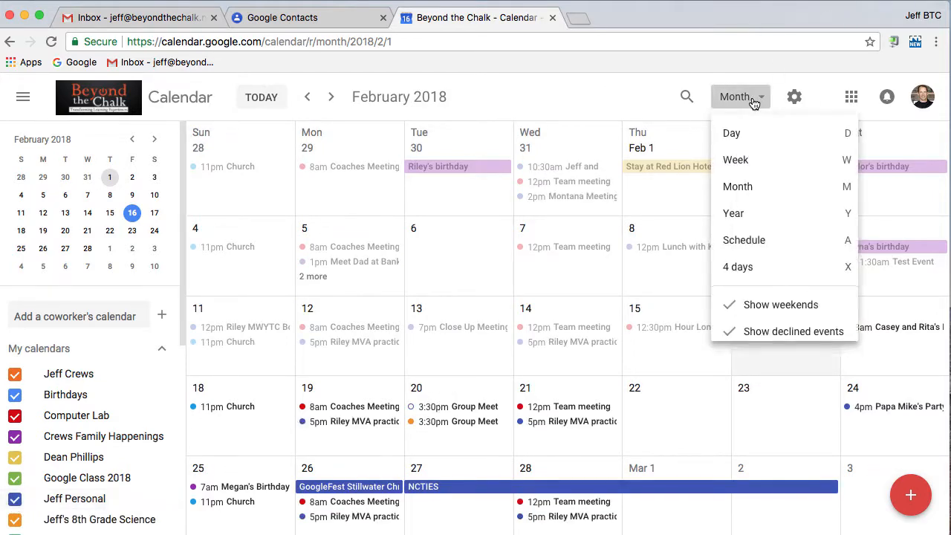
click(745, 165)
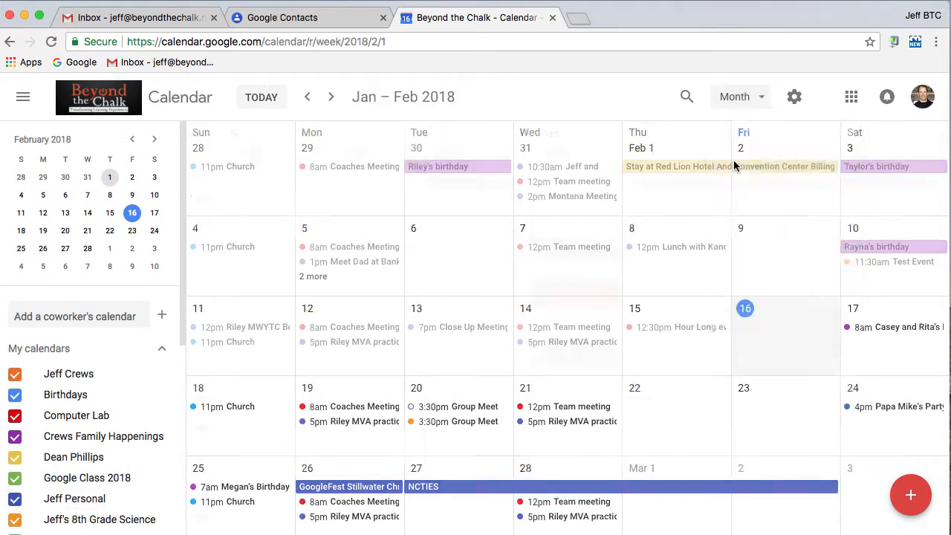
click(307, 97)
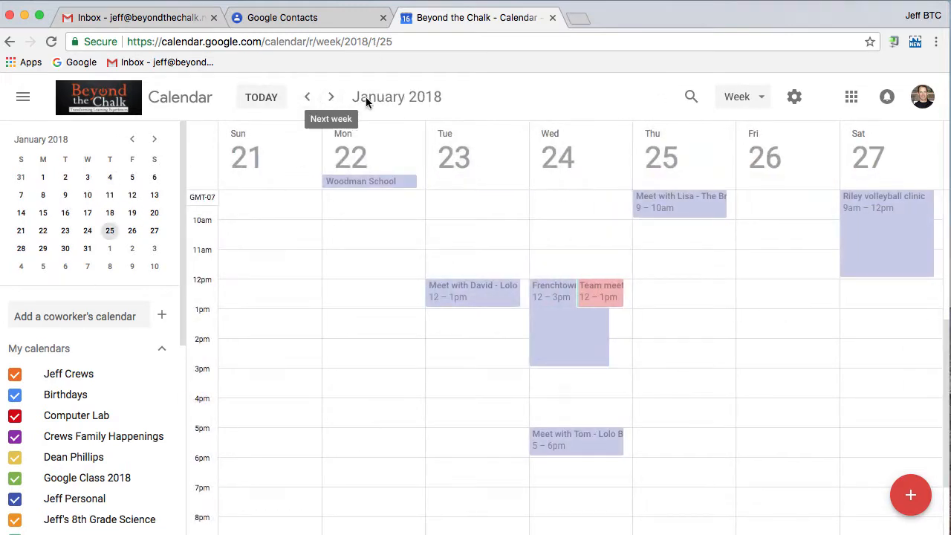
click(330, 99)
click(330, 102)
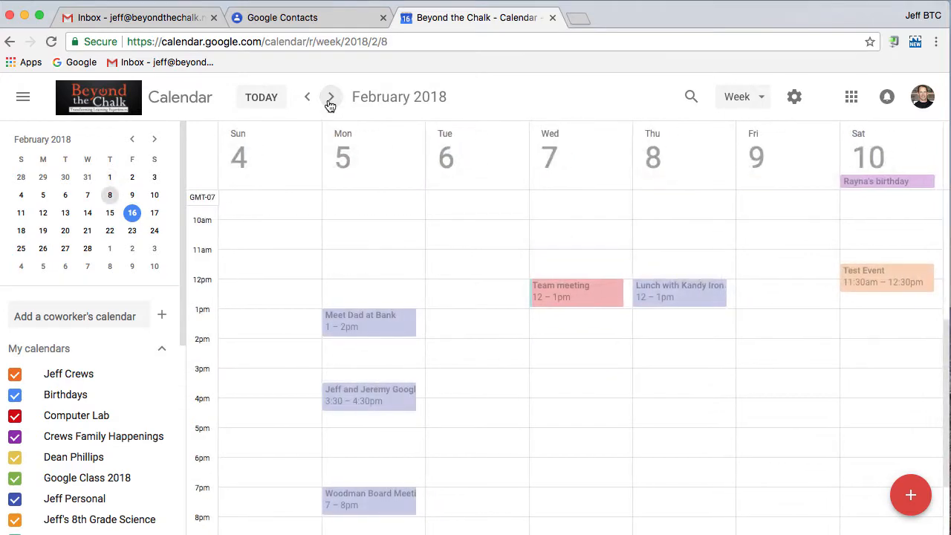
click(331, 102)
click(330, 103)
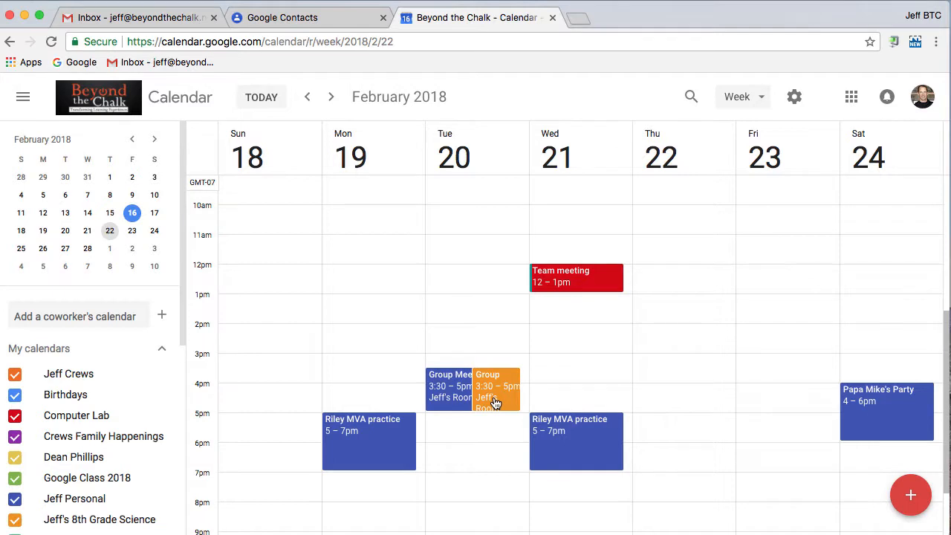
- Open the orange Group Meet event on Tuesday, February 20 and review its details and guest responses
click(496, 404)
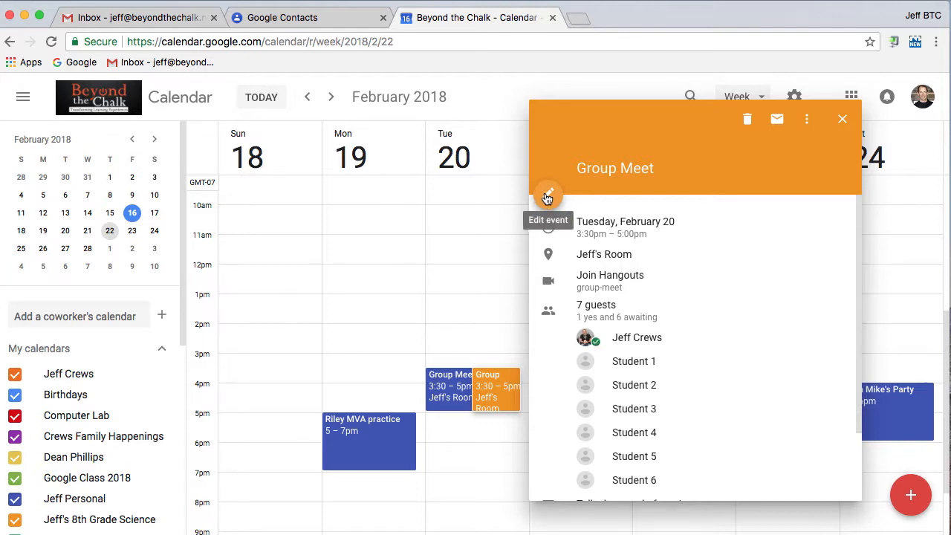
scroll(696, 289, down, 2)
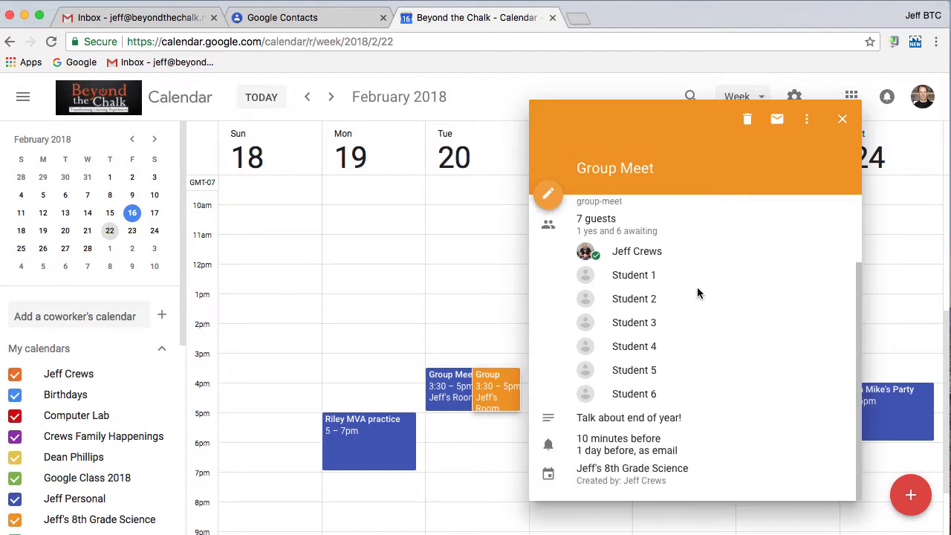
scroll(694, 301, up, 2)
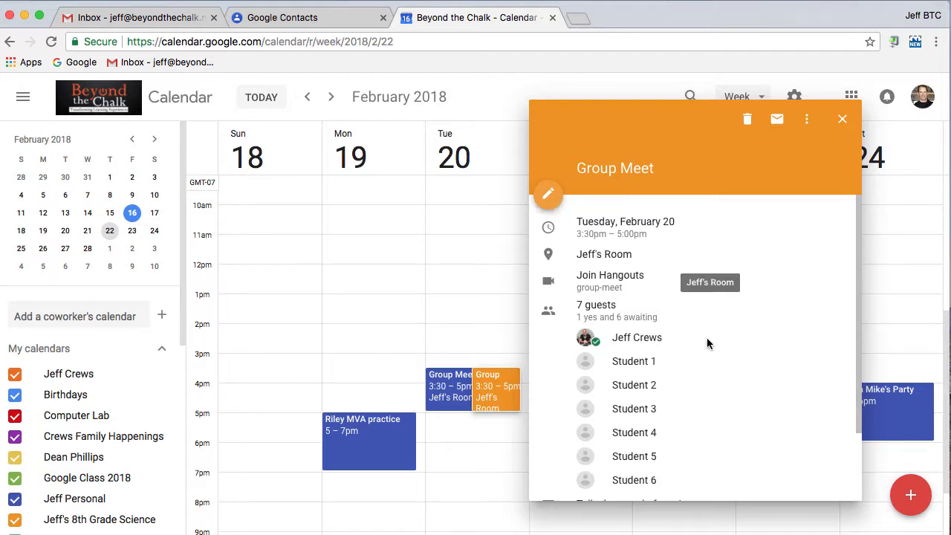
scroll(706, 340, down, 2)
scroll(708, 341, up, 2)
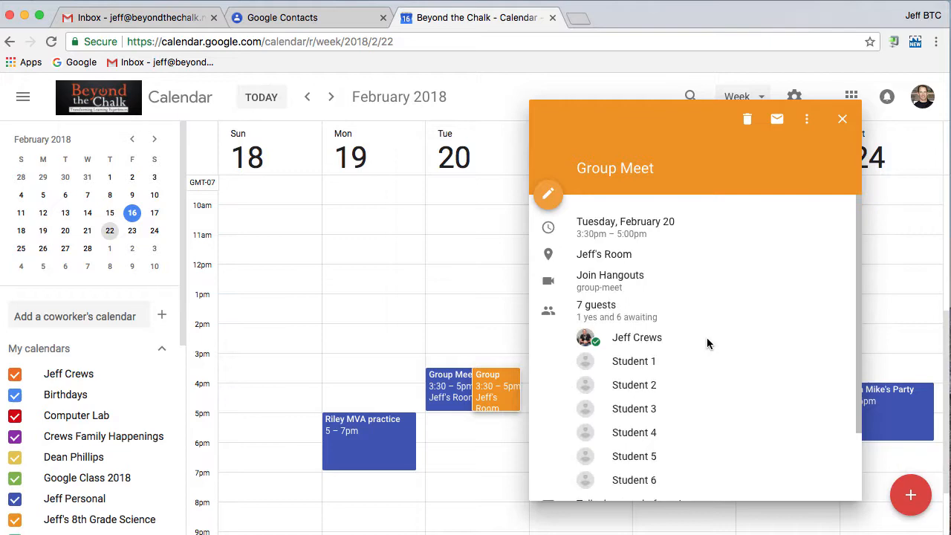
- Open the Group Meet event for editing and check each guest's response status in the guest list
click(548, 199)
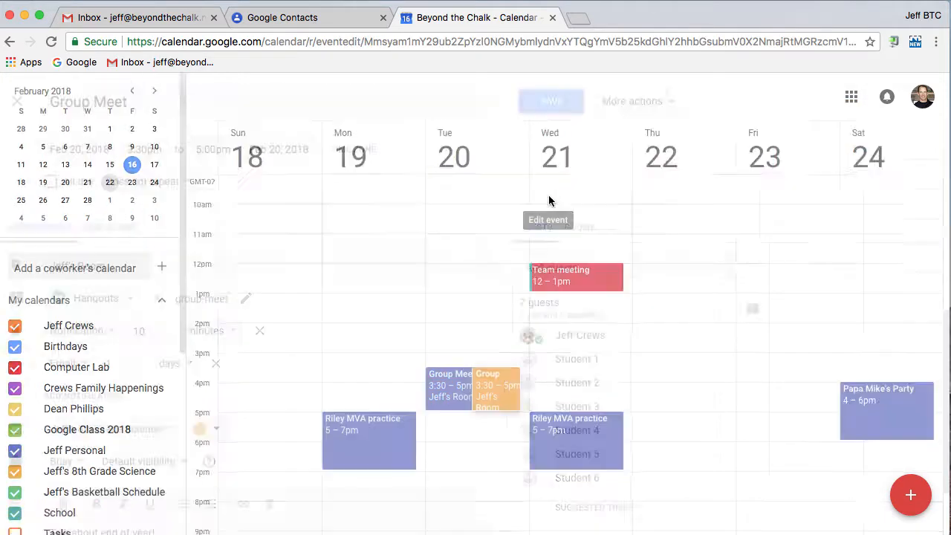
scroll(595, 344, down, 3)
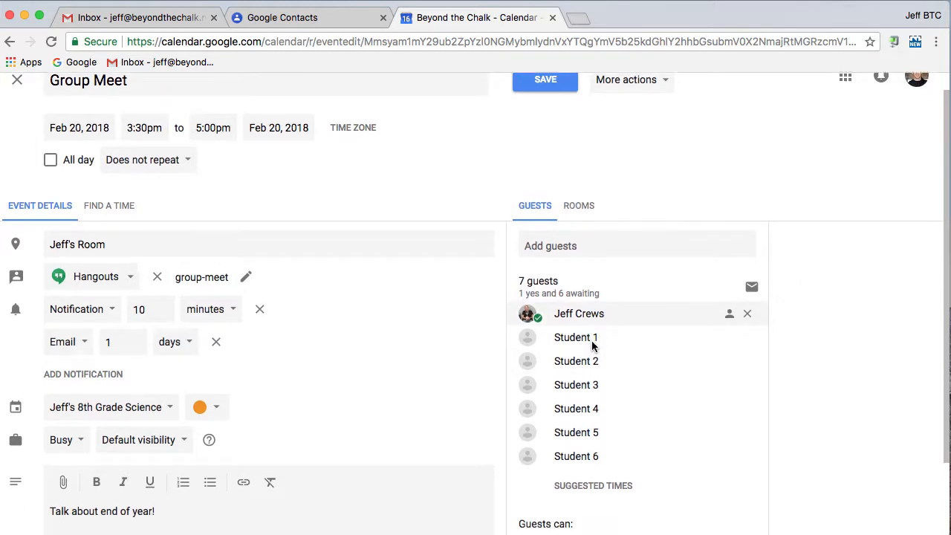
scroll(594, 338, up, 2)
scroll(597, 345, down, 2)
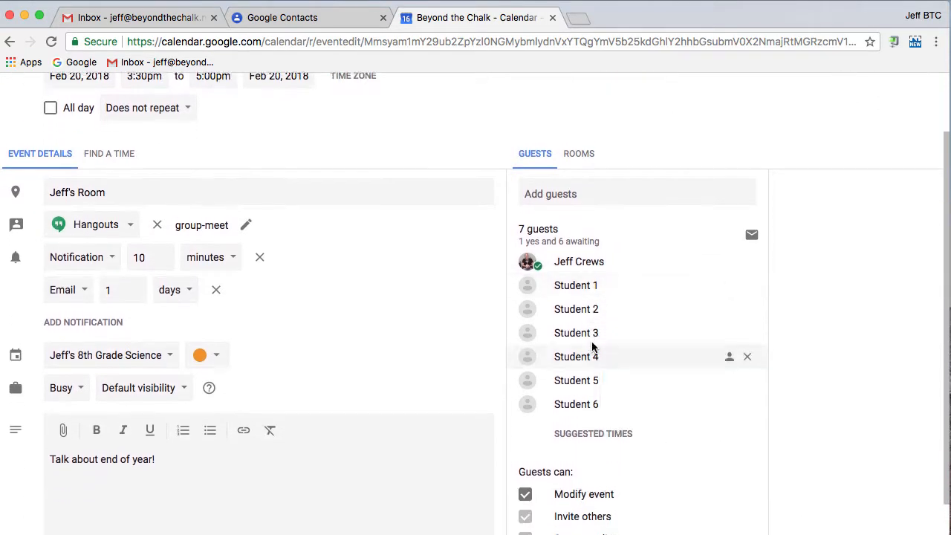
scroll(602, 312, up, 1)
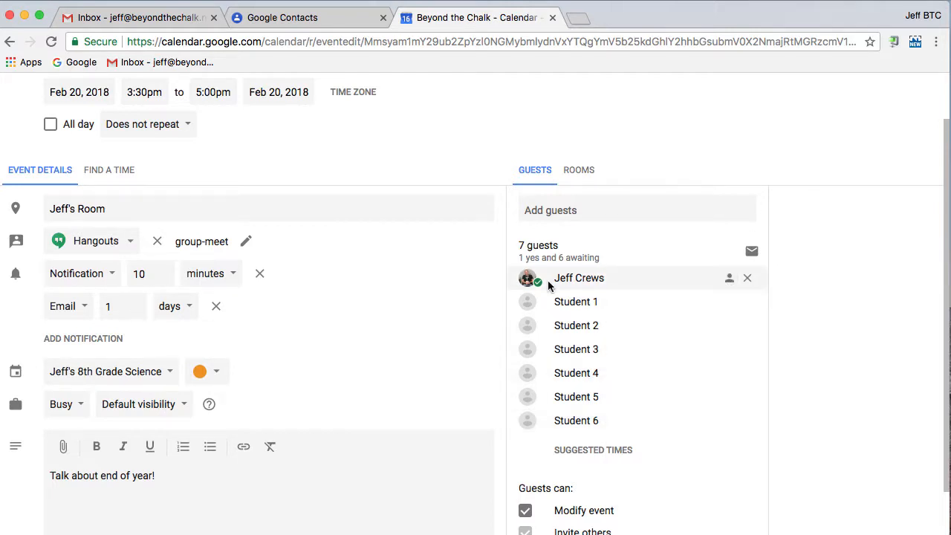
mouse_move(548, 284)
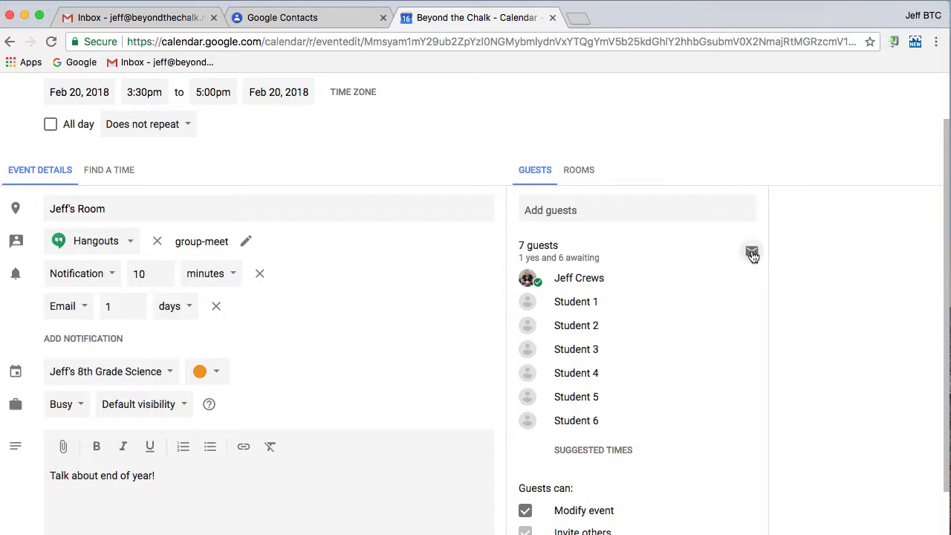
- Email the guests except those who answered Yes with the message "Still ....", and save the Group Meet event
click(752, 253)
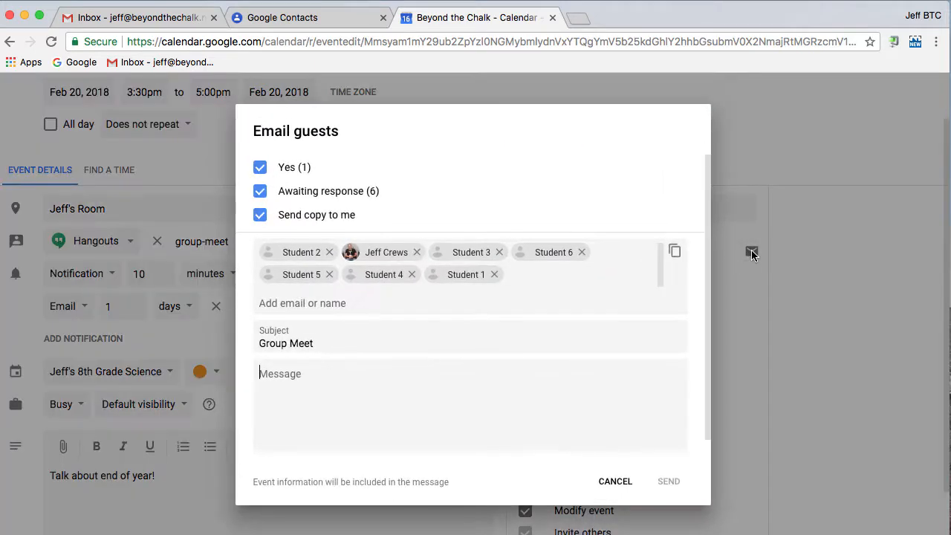
click(260, 169)
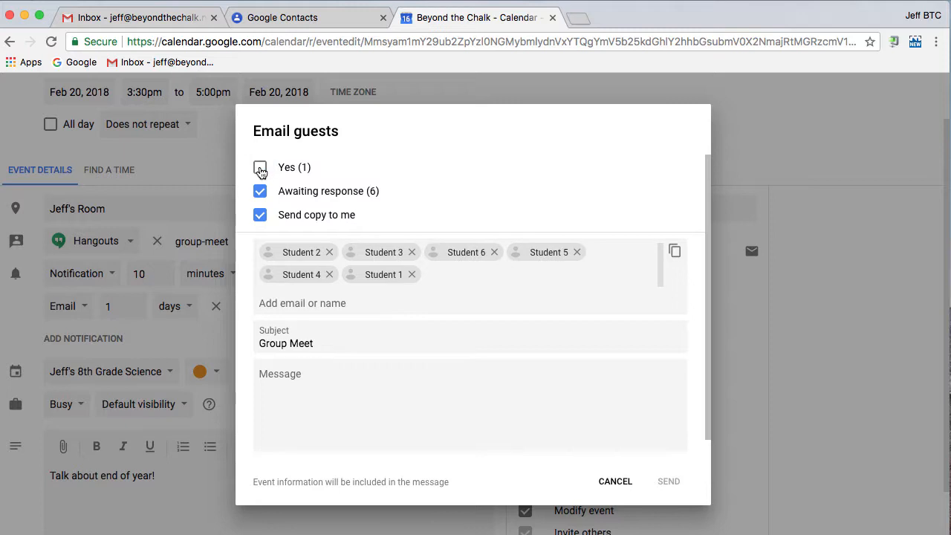
click(303, 376)
text(Stil)
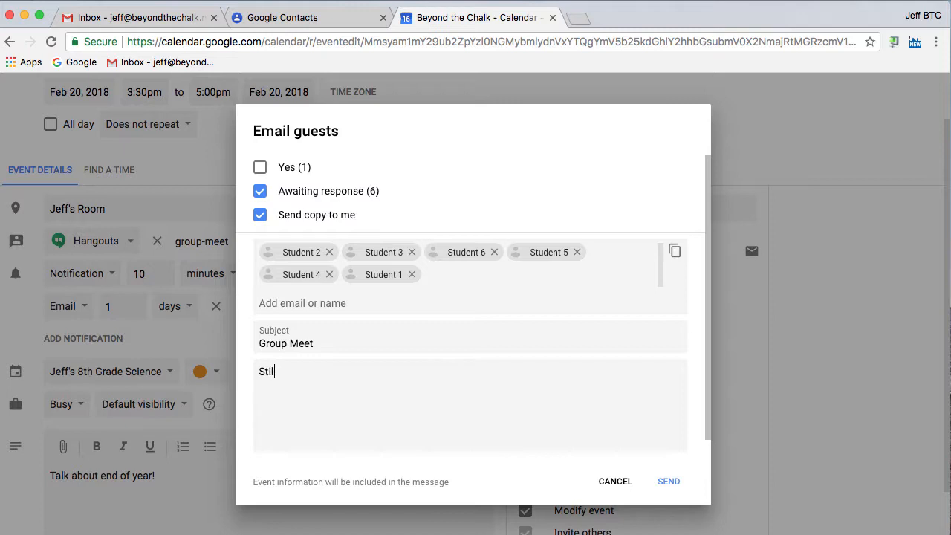
text(l ....)
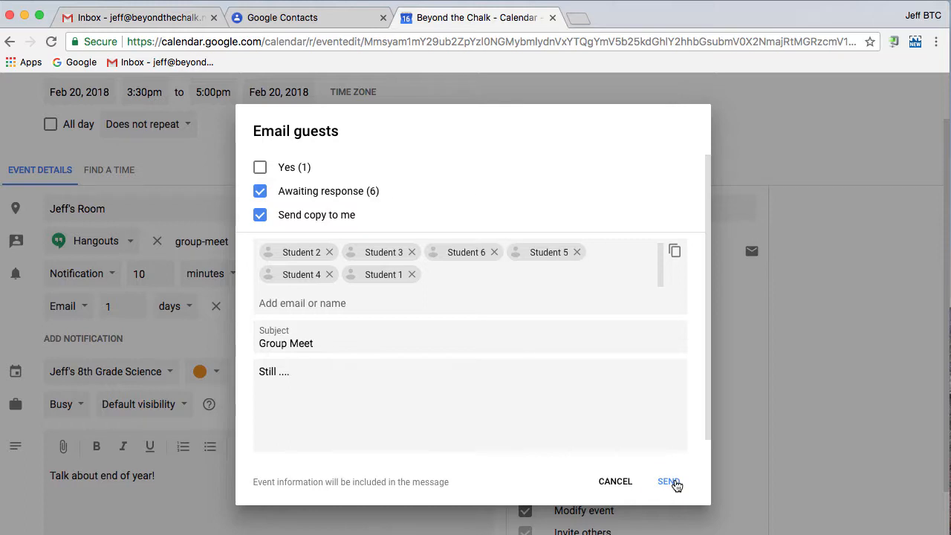
click(669, 481)
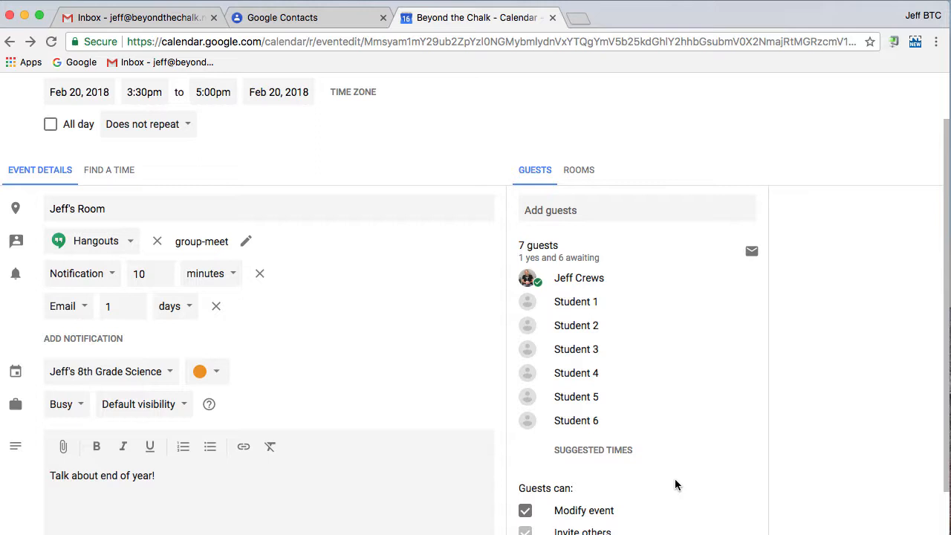
scroll(641, 289, up, 2)
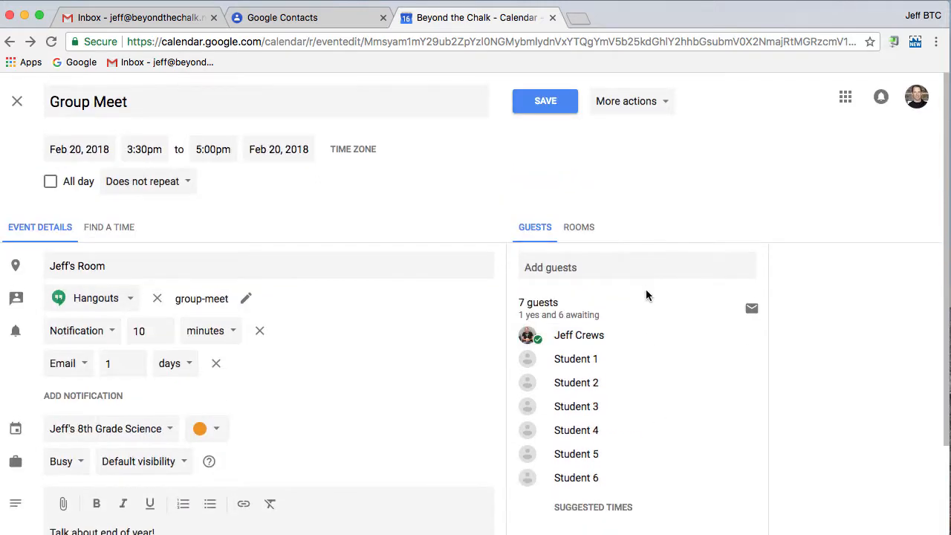
click(547, 101)
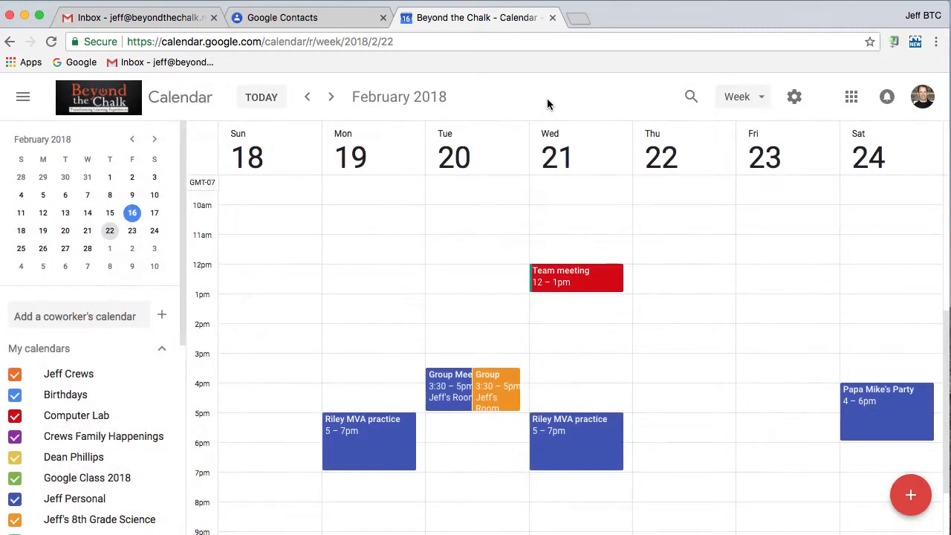